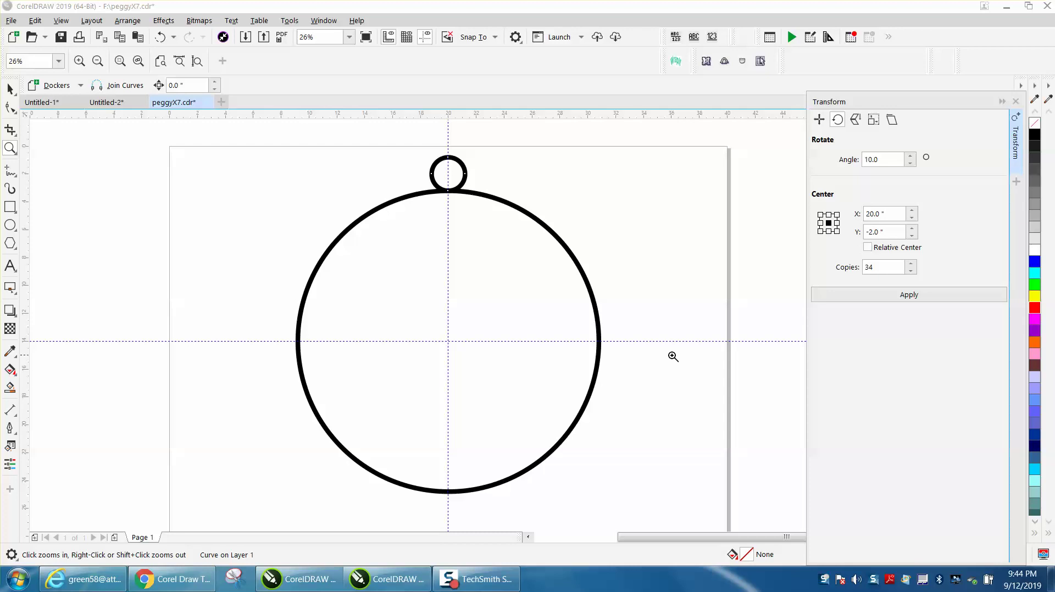
Select the small circle sitting on top of the large circle.
left_click(10, 88)
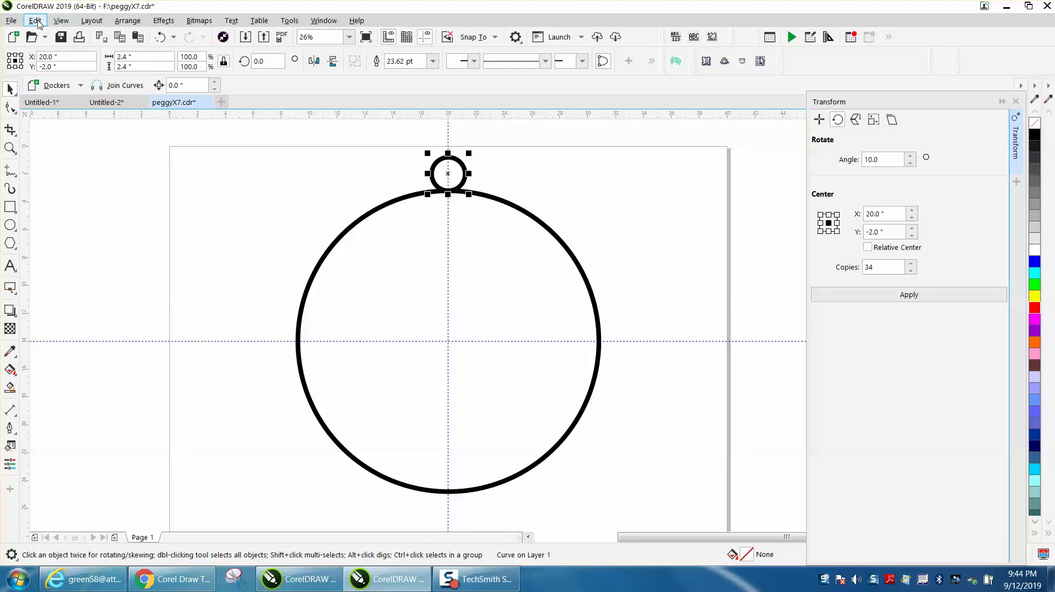
Clone the small circle and move its rotation centre to the large circle's centre.
left_click(36, 21)
left_click(53, 186)
left_click(266, 59)
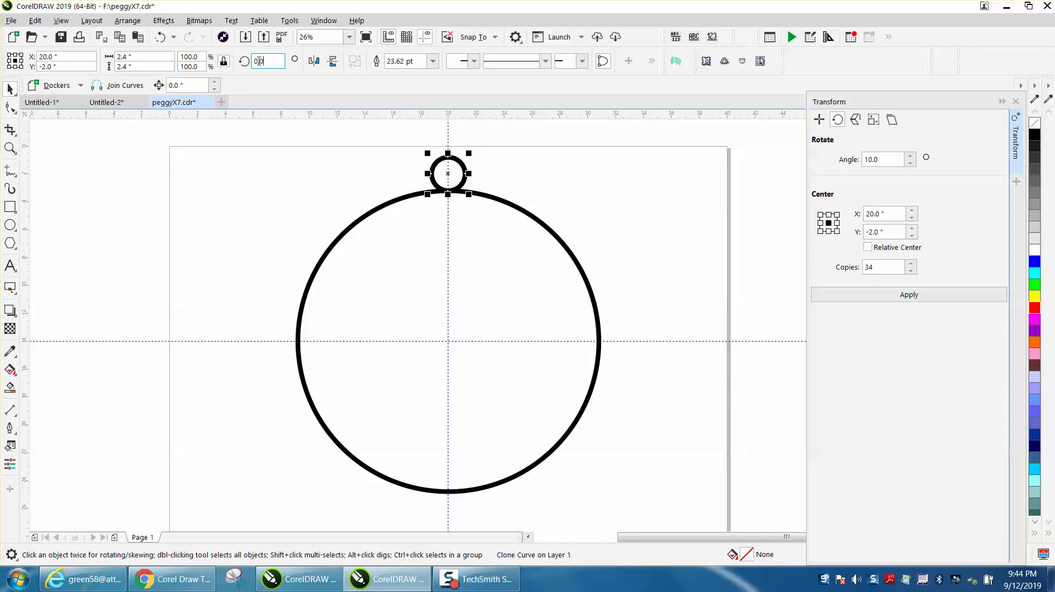
left_click(448, 173)
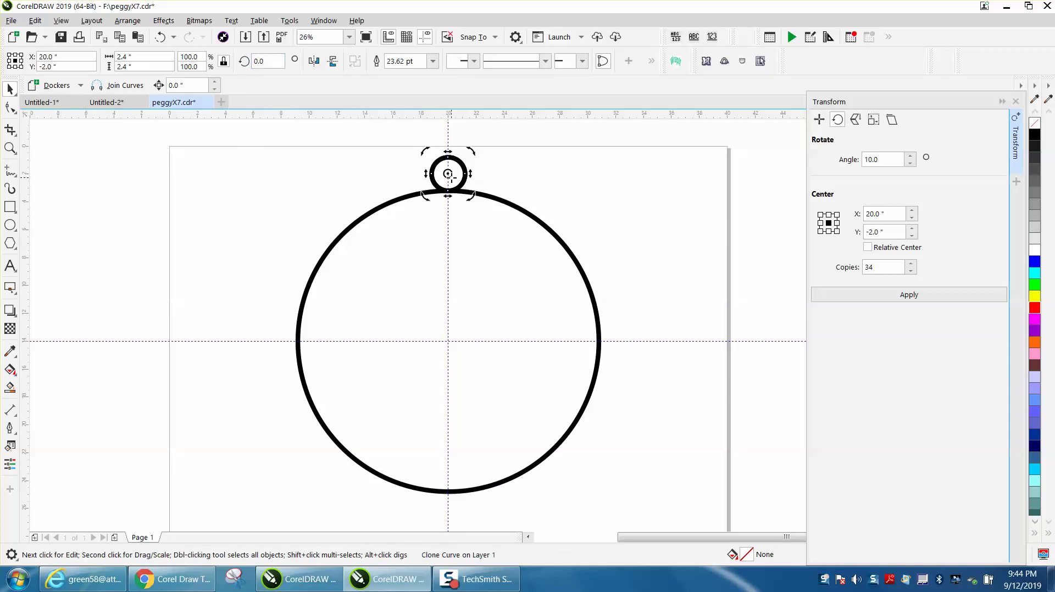
left_click_drag(458, 350, 450, 343)
left_click(482, 167)
left_click(464, 173)
left_click(463, 171)
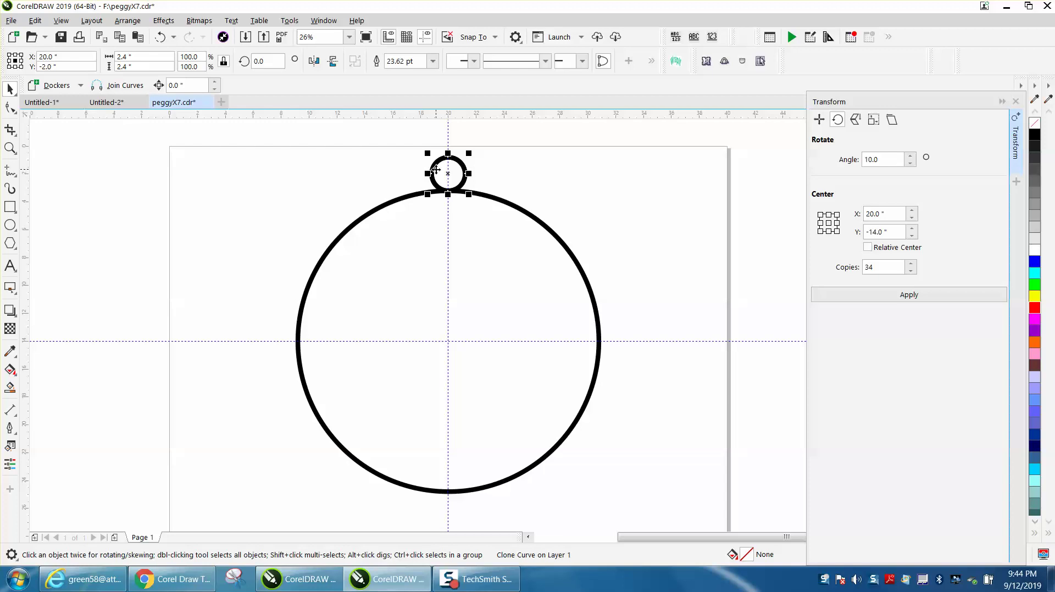
Rotate the clone 10° and apply 34 copies around the large circle.
left_click(261, 62)
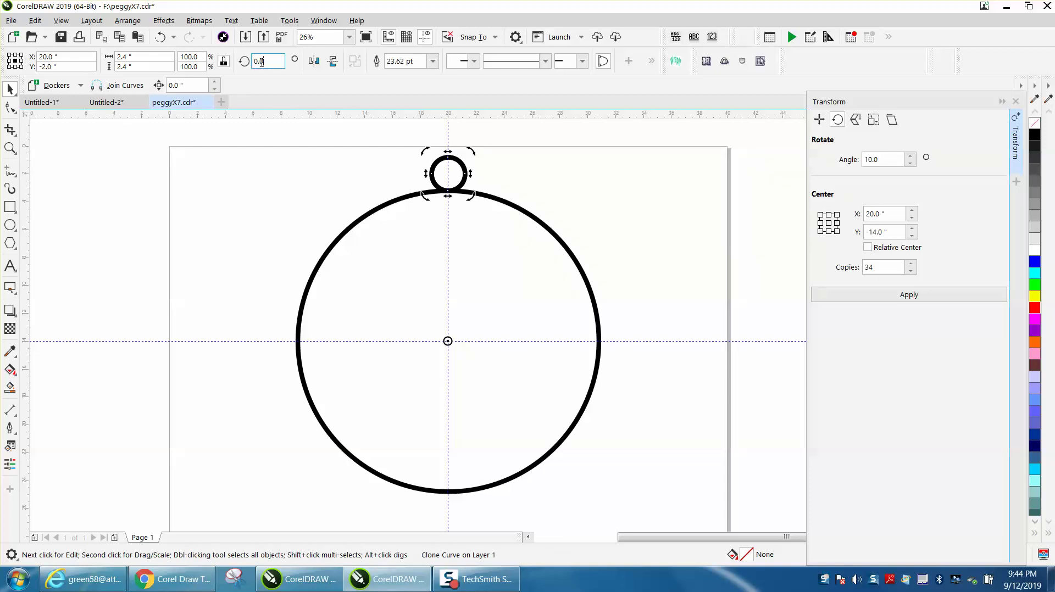
type("10")
key("Return")
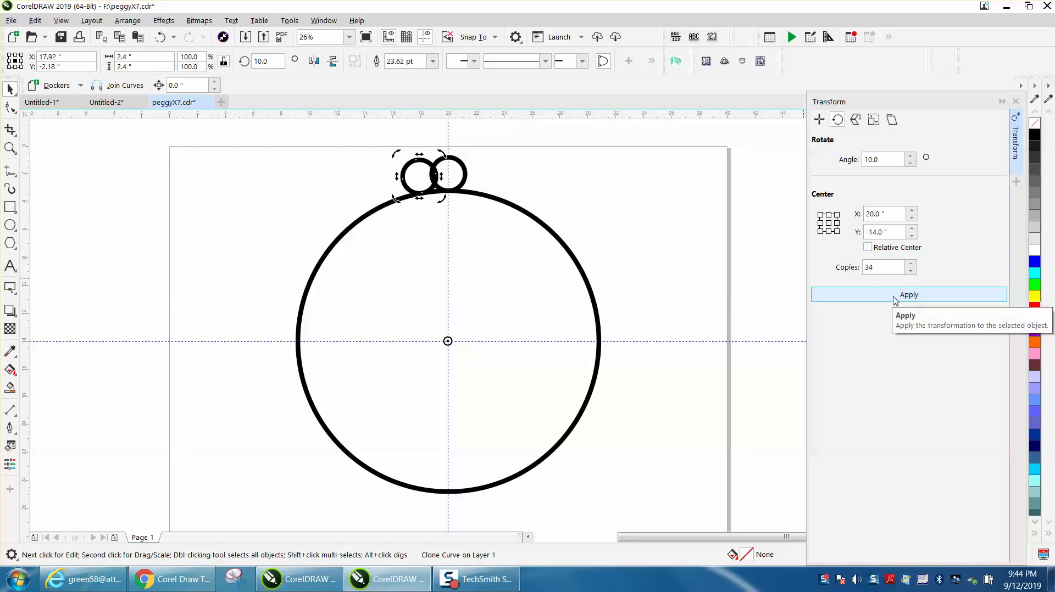
left_click(896, 300)
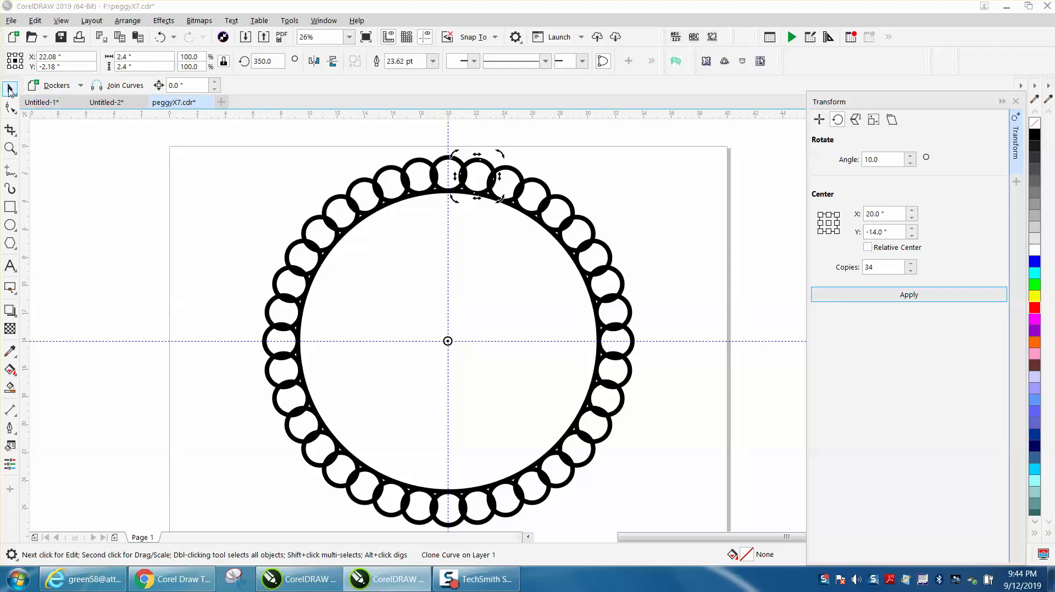
left_click(10, 148)
left_click_drag(311, 142, 603, 274)
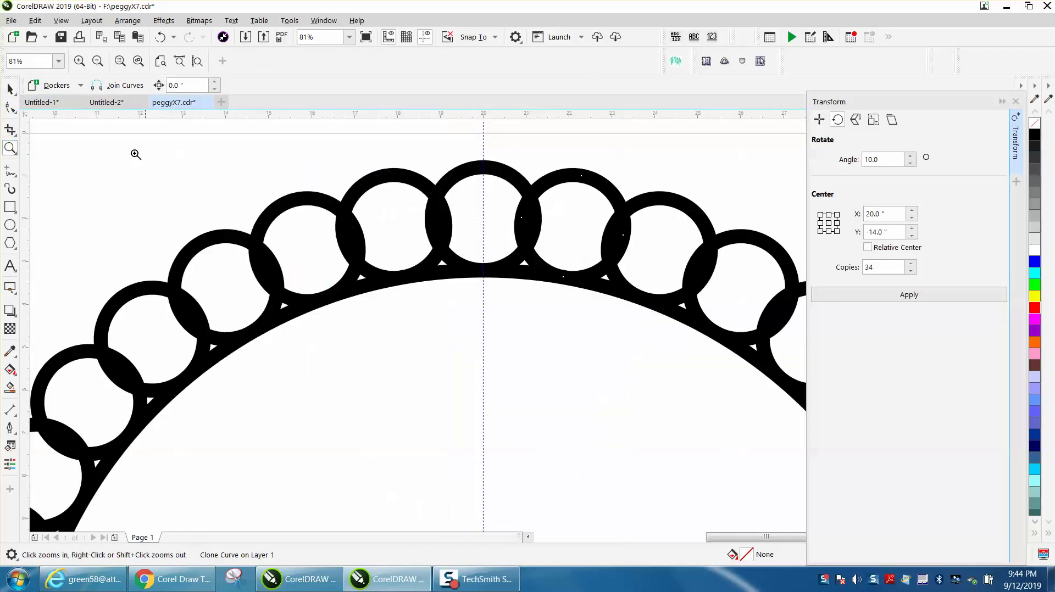
key("space")
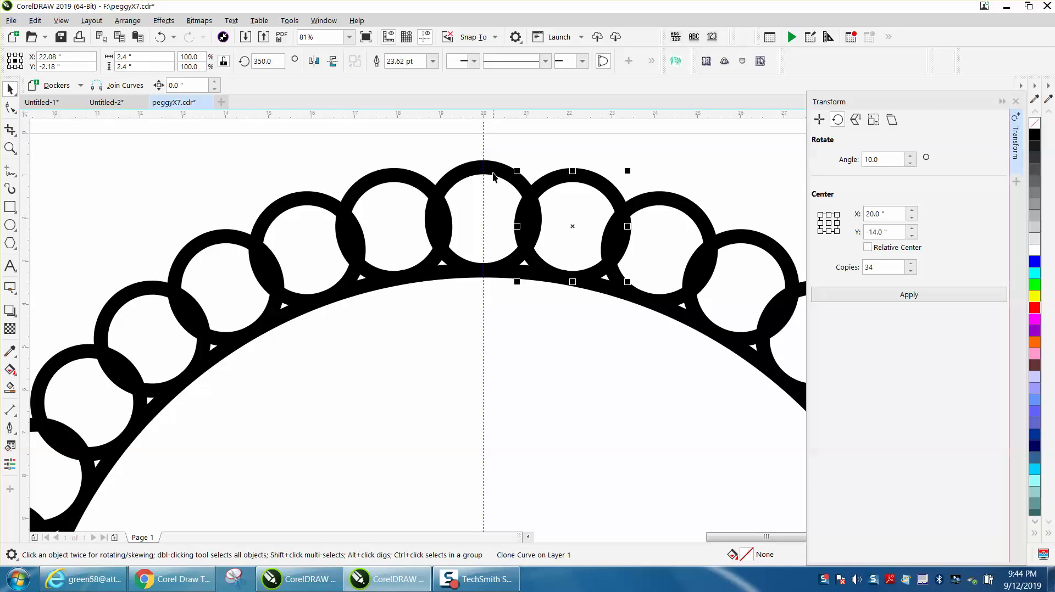
left_click(493, 176)
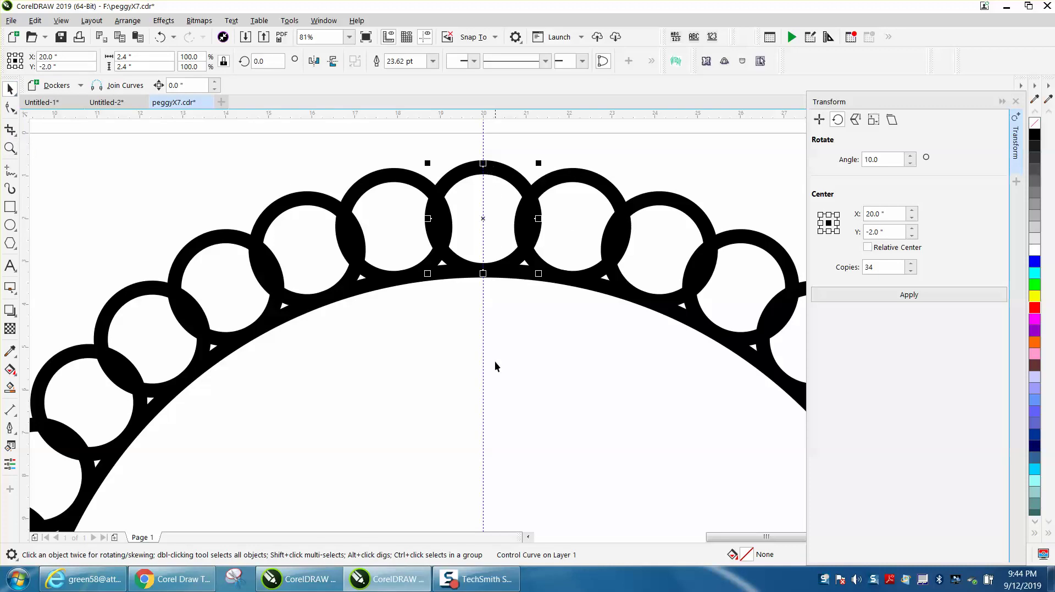
left_click(486, 152)
left_click_drag(498, 168, 495, 140)
left_click(160, 37)
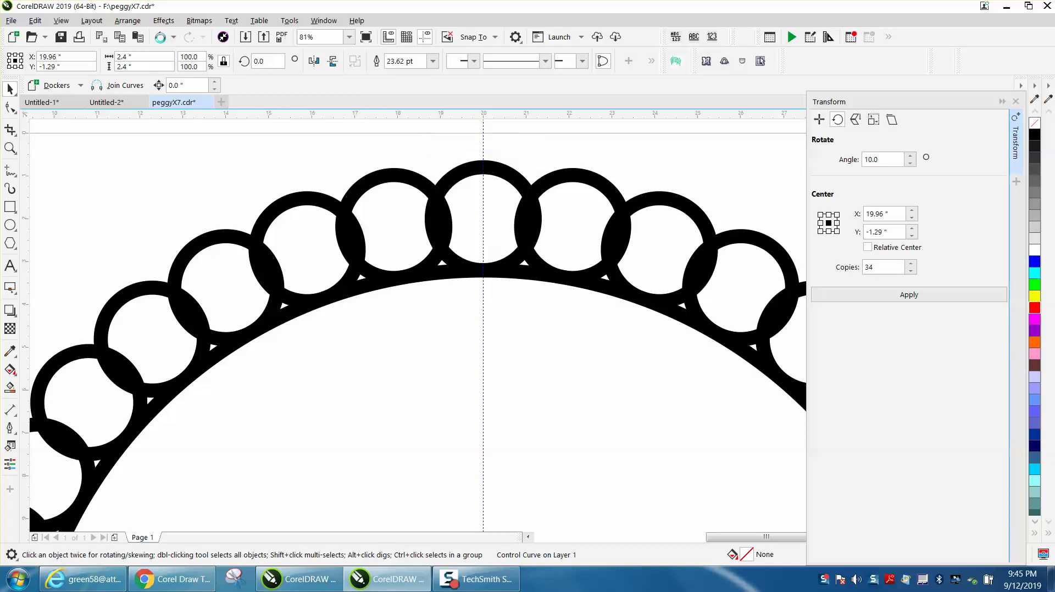
scroll(186, 179, "down", 2)
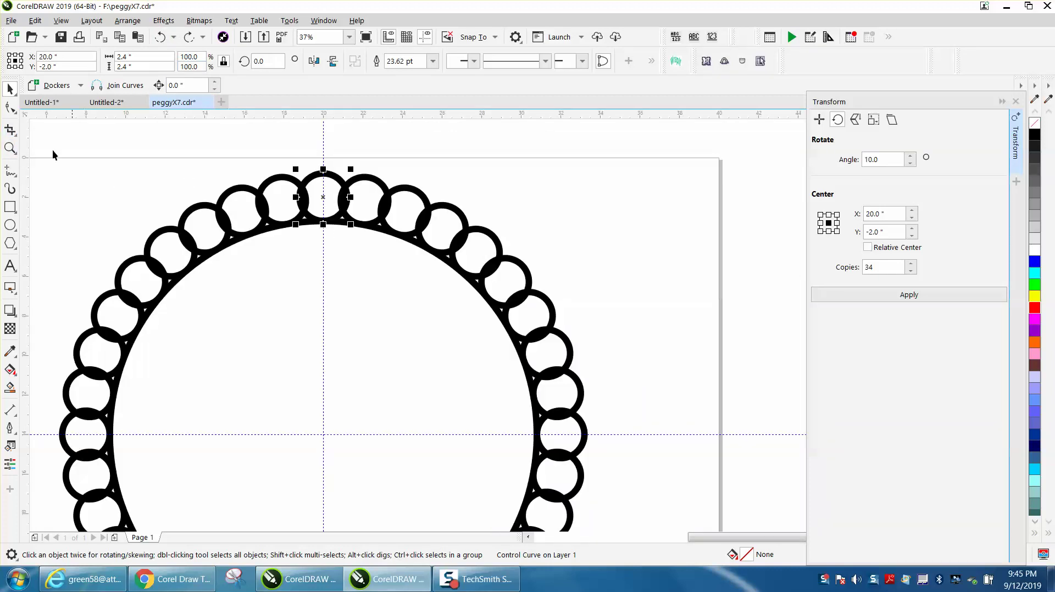
Pull the original circle's top node up into a teardrop point and zoom in on it.
left_click(10, 107)
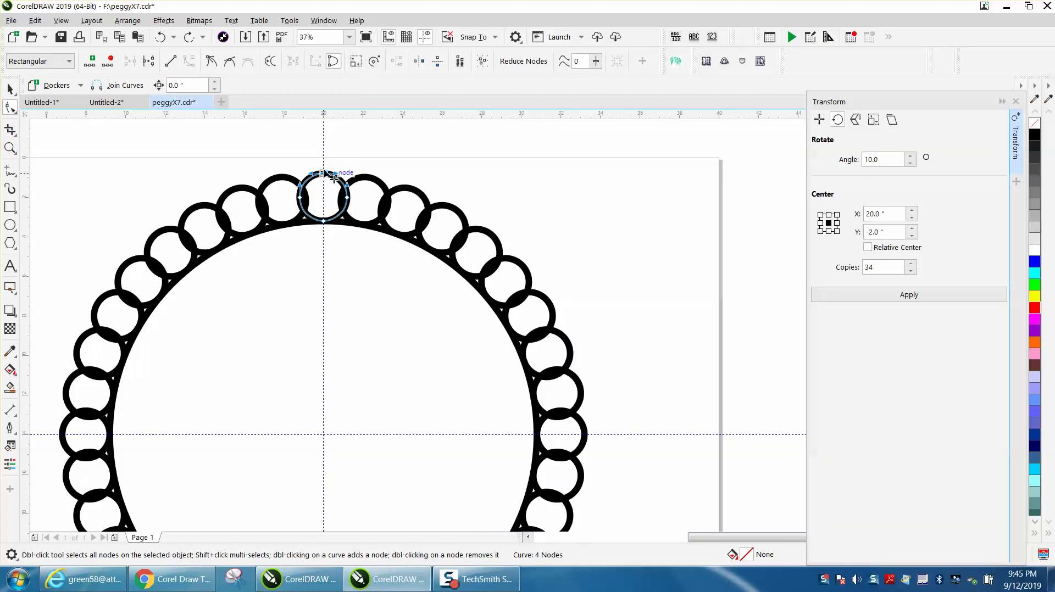
left_click_drag(324, 173, 312, 151)
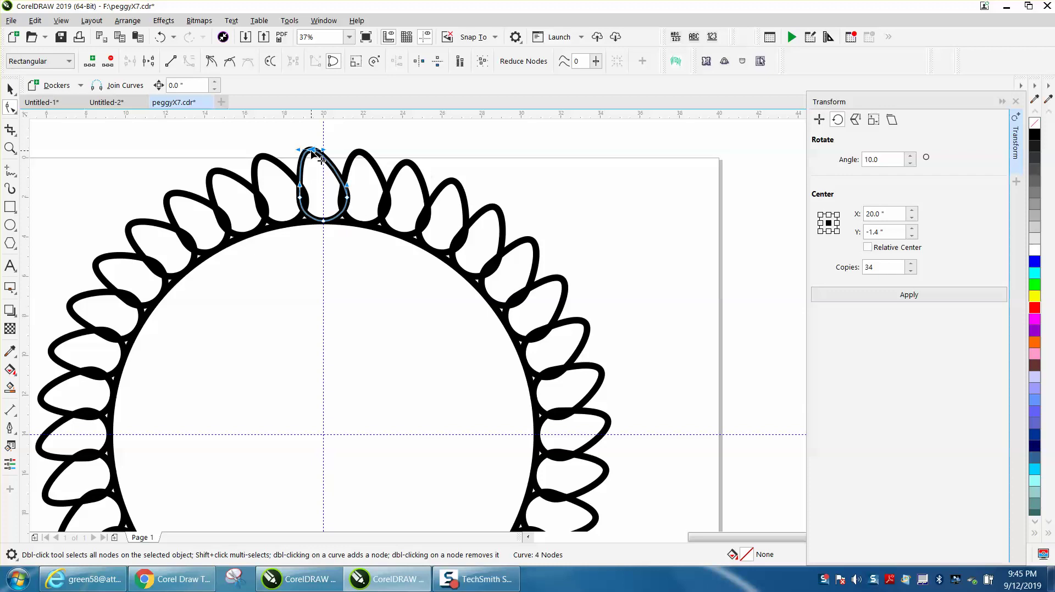
left_click(10, 147)
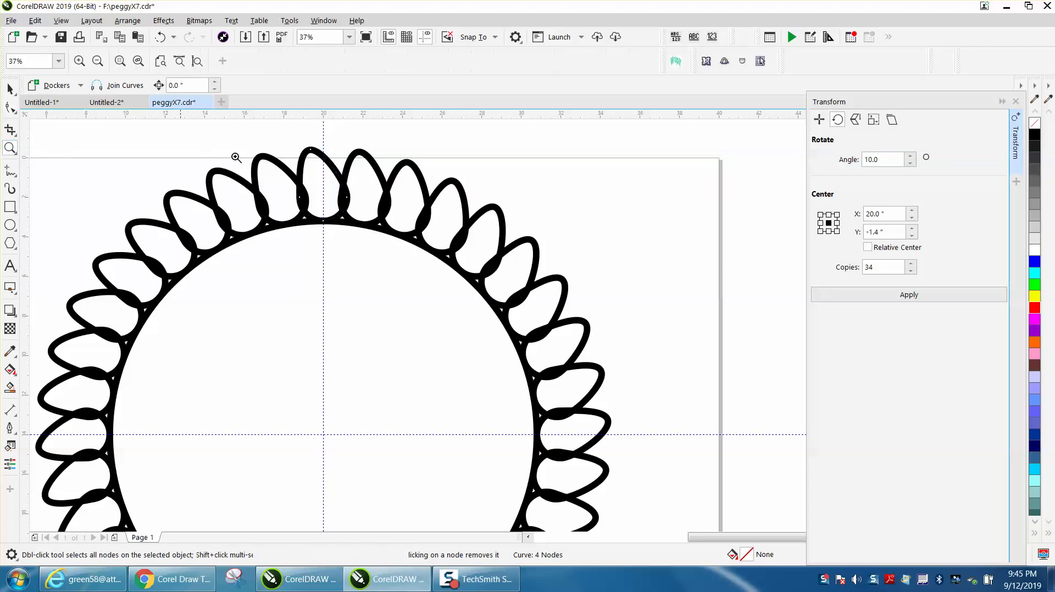
left_click(271, 169)
Pinch the petal's left and right sides inward and stretch its tip taller.
left_click(10, 108)
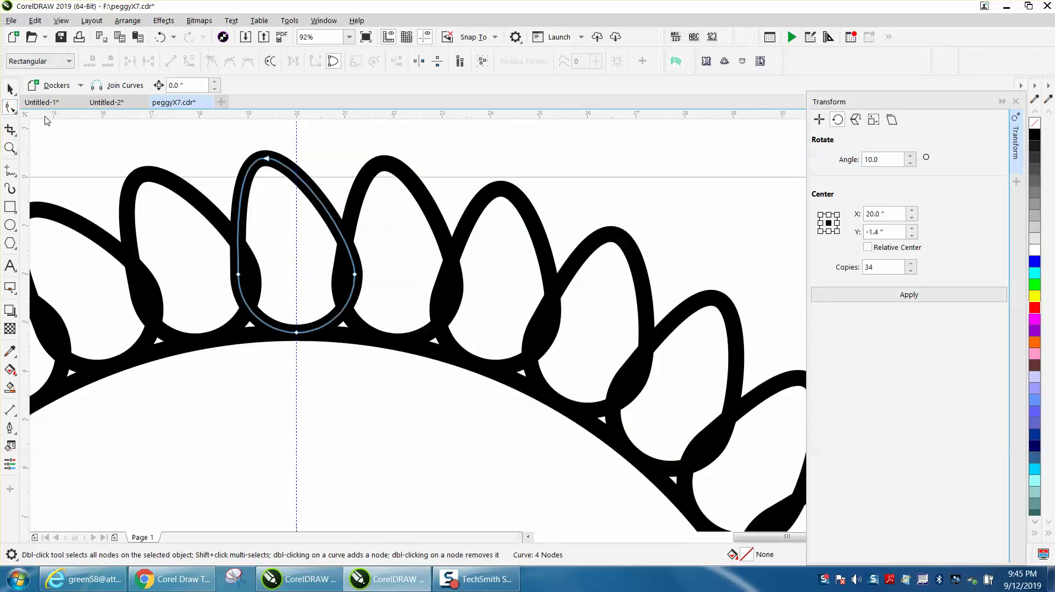
left_click_drag(238, 274, 247, 271)
mouse_move(354, 274)
left_mouse_down()
mouse_move(365, 276)
mouse_move(348, 275)
left_mouse_up()
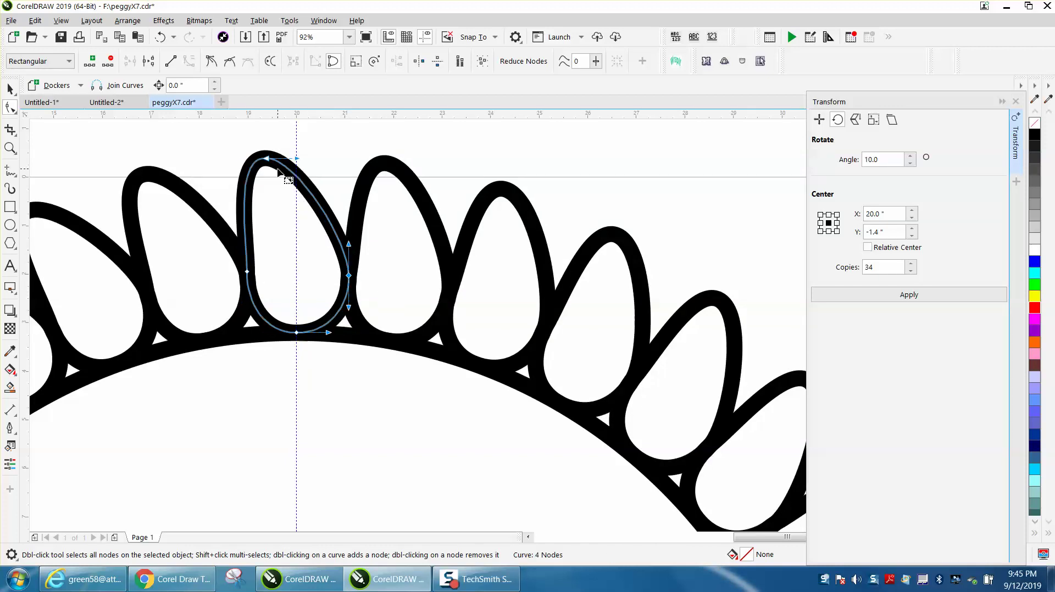
scroll(302, 200, "down", 2)
mouse_move(290, 181)
left_mouse_down()
mouse_move(280, 152)
mouse_move(314, 160)
mouse_move(296, 198)
left_mouse_up()
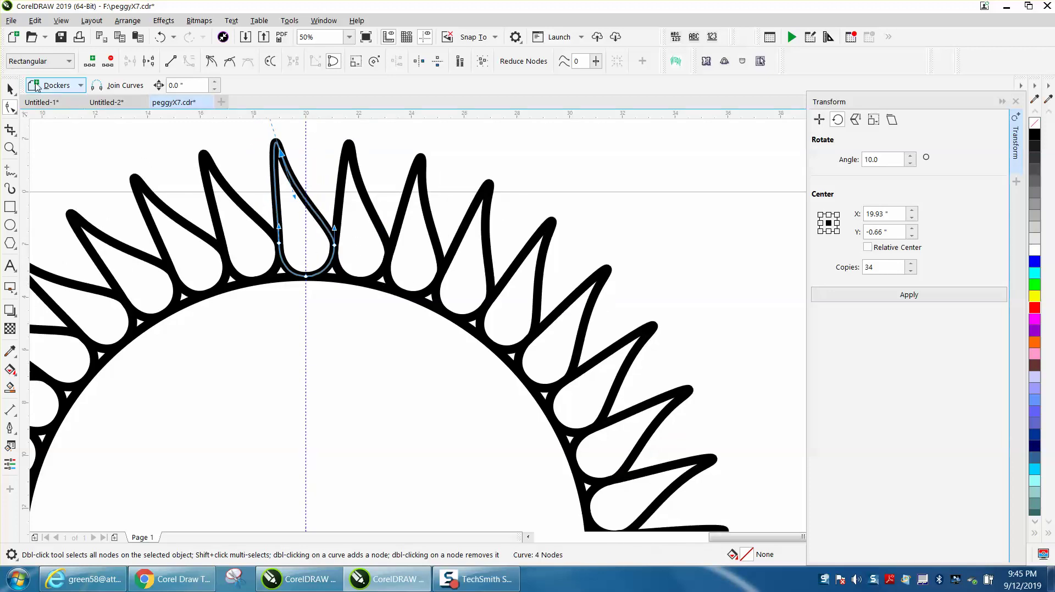
left_click(10, 88)
scroll(540, 186, "down", 1)
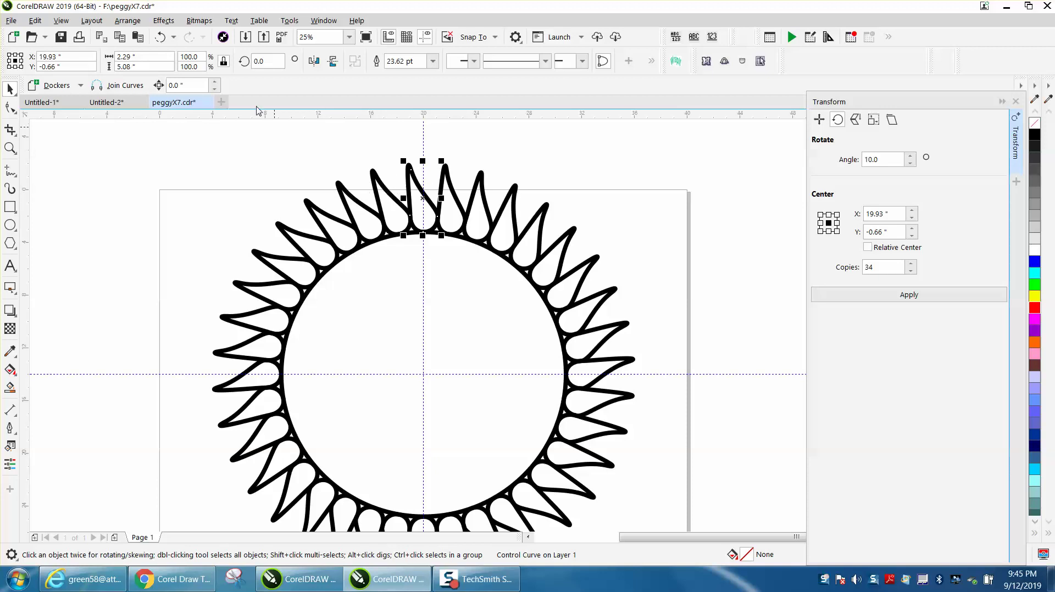
Undo five times to remove the petals and ring, delete the leftover clone, and reselect the small circle.
left_click(161, 38)
left_click(161, 38)
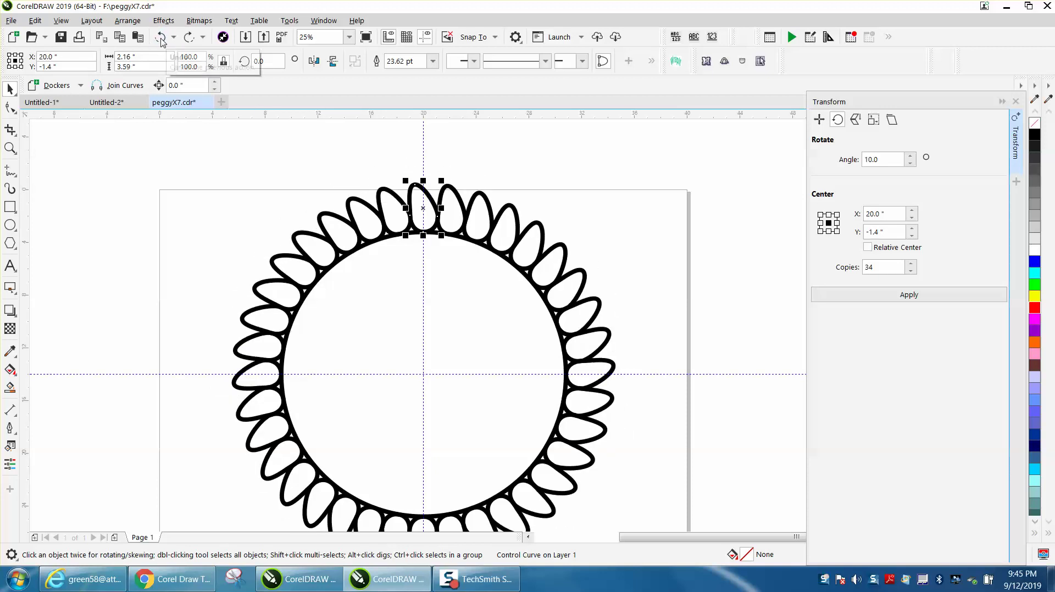
left_click(161, 39)
left_click(161, 38)
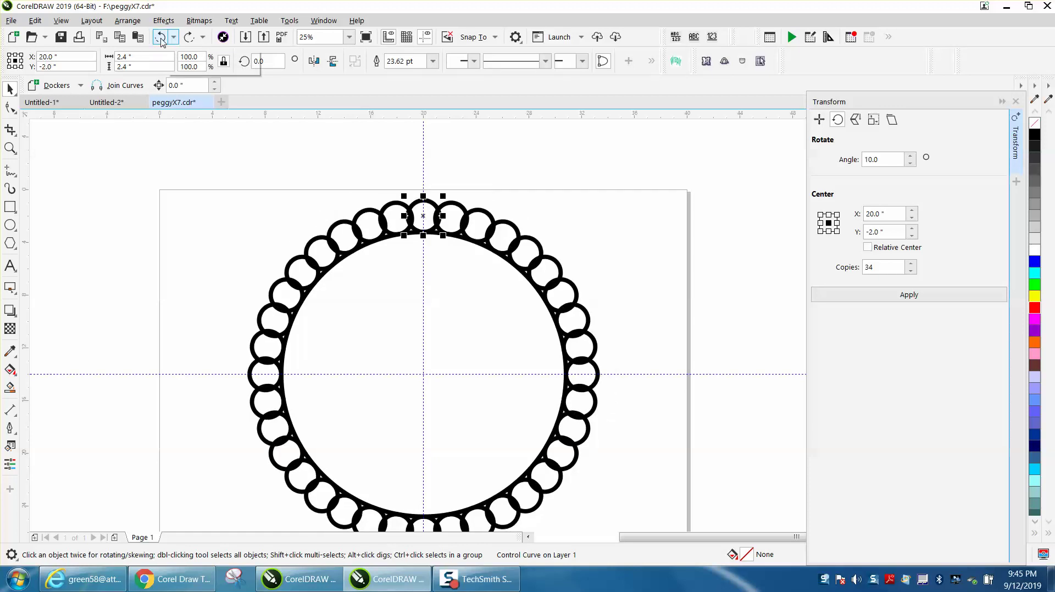
left_click(161, 39)
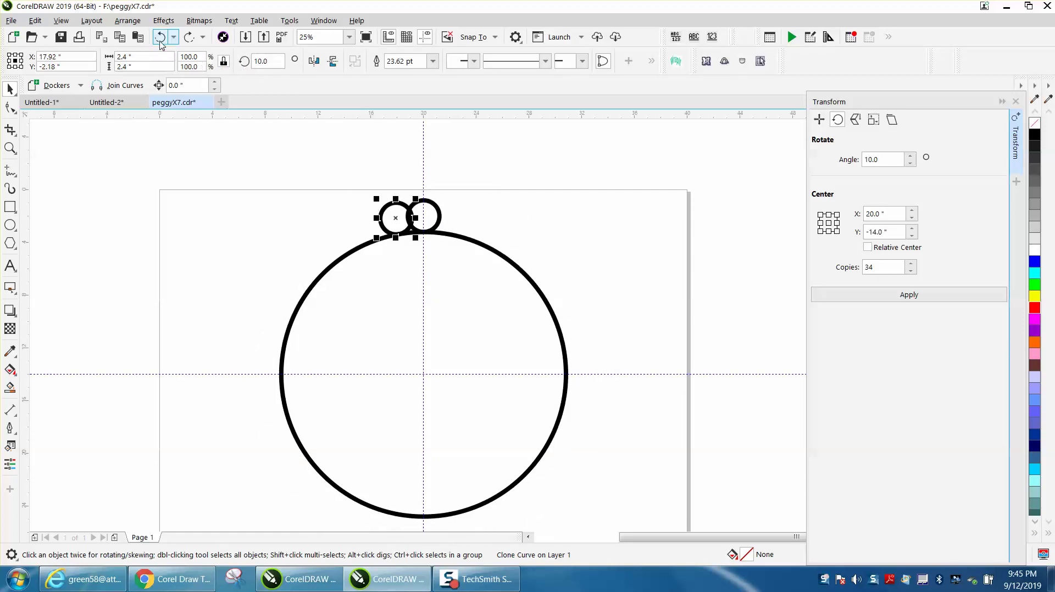
key("Delete")
left_click(432, 212)
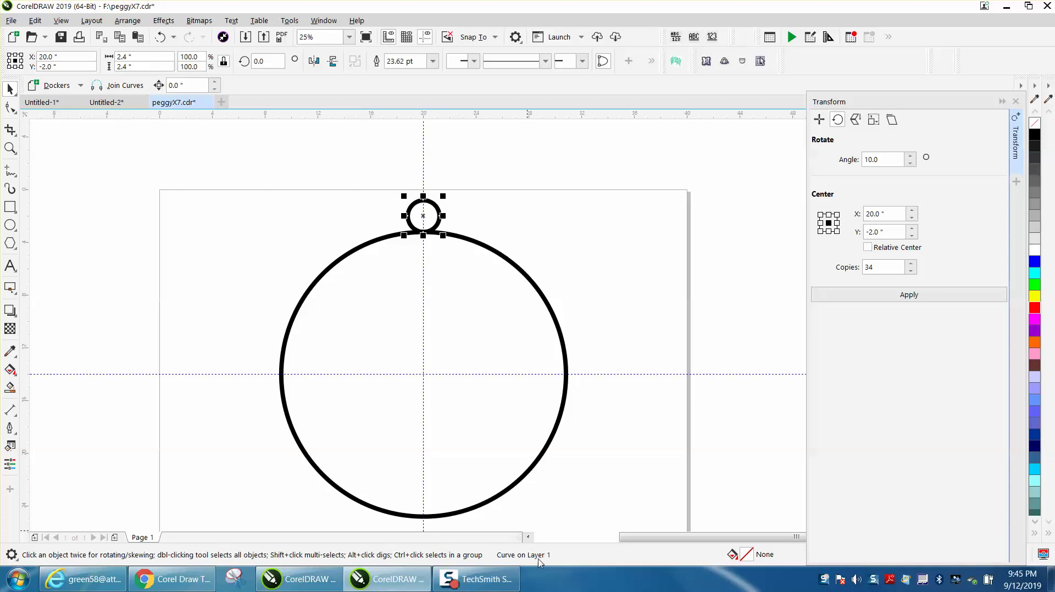
Clone the small circle and move its rotation centre to the big circle's centre.
left_click(35, 21)
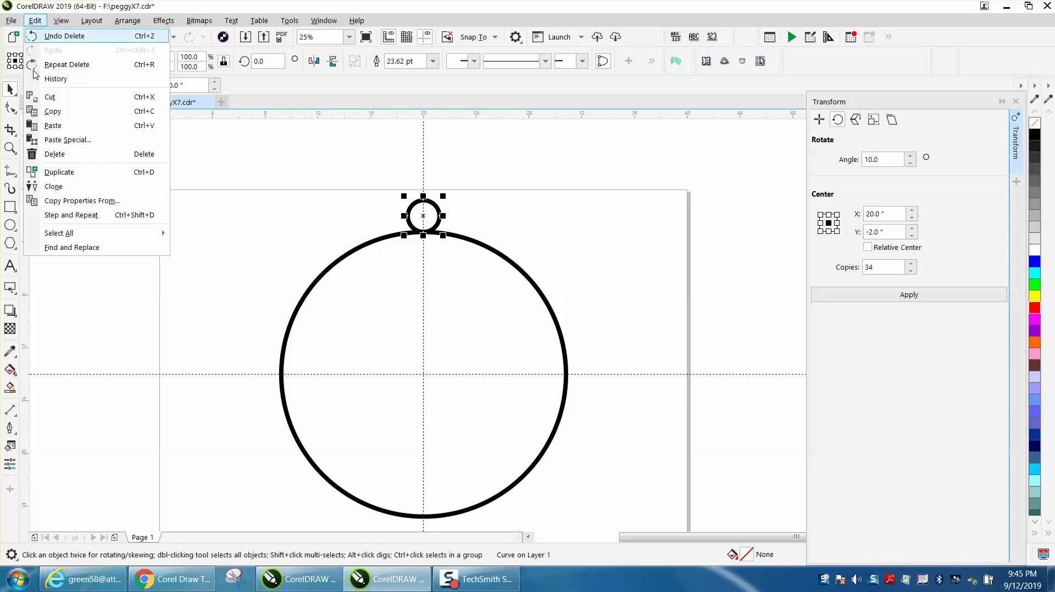
left_click(53, 187)
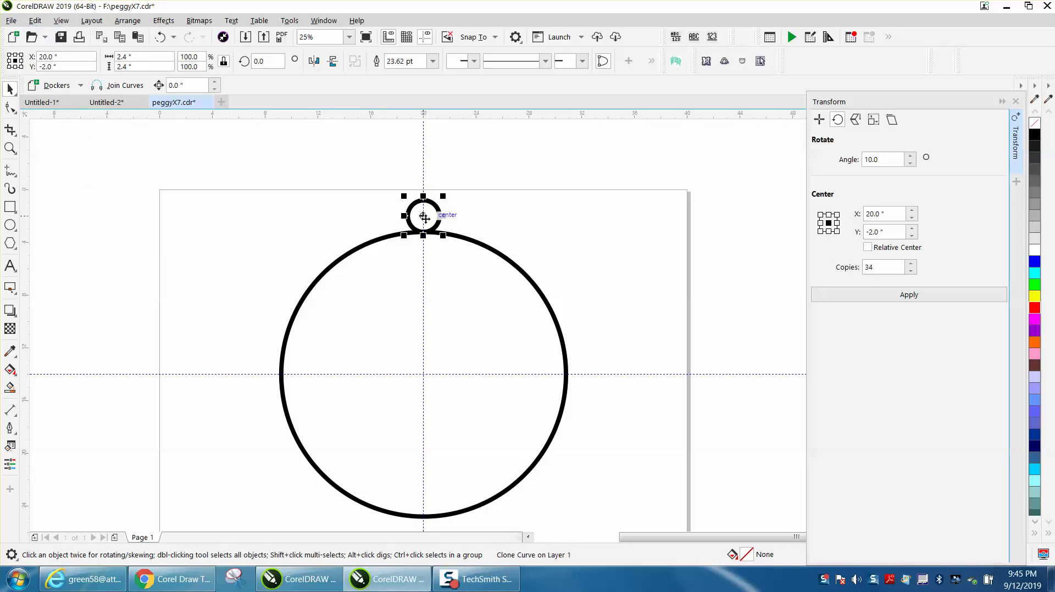
left_click(425, 219)
left_click_drag(421, 221, 425, 369)
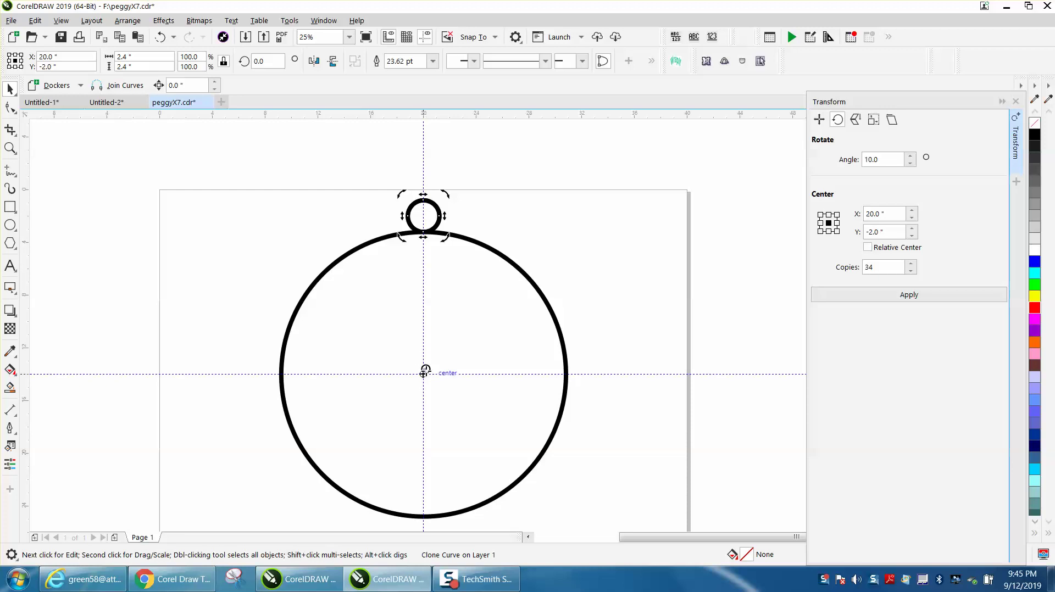
left_click(530, 226)
left_click(426, 214)
left_click(426, 214)
Rotate the clone 10° and apply 34 copies around the big circle.
type("10")
key("Return")
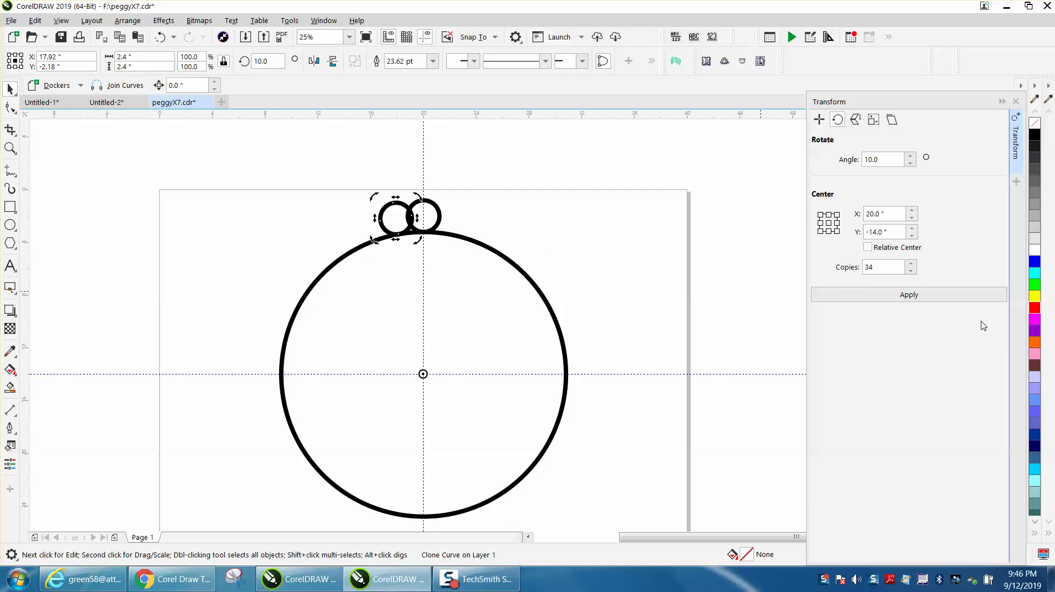
left_click(910, 297)
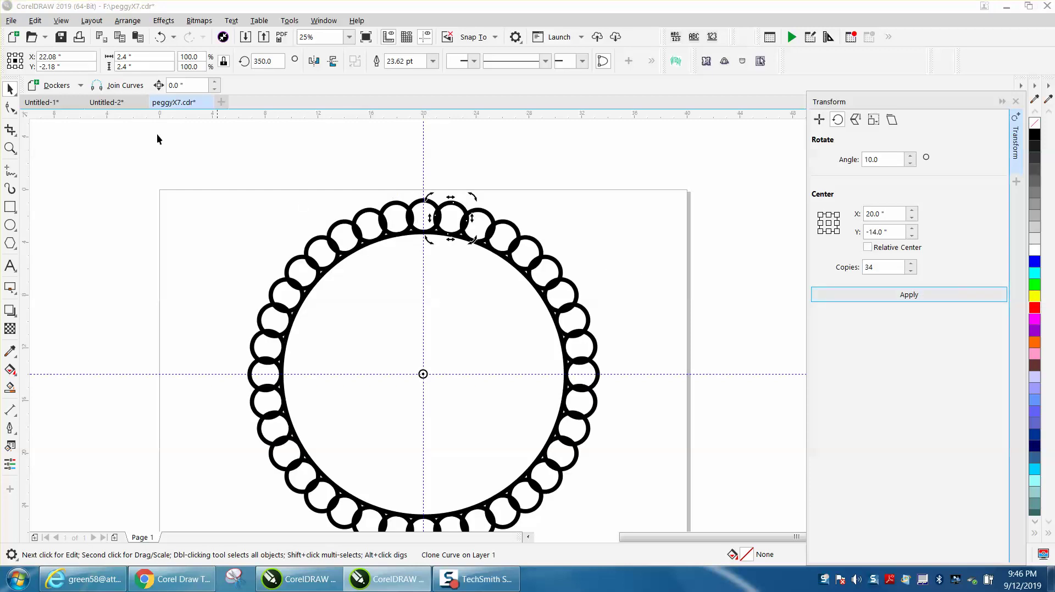
left_click(9, 107)
Drag the top circle's top node upward into a teardrop, then zoom in on the upper petals.
left_click(426, 204)
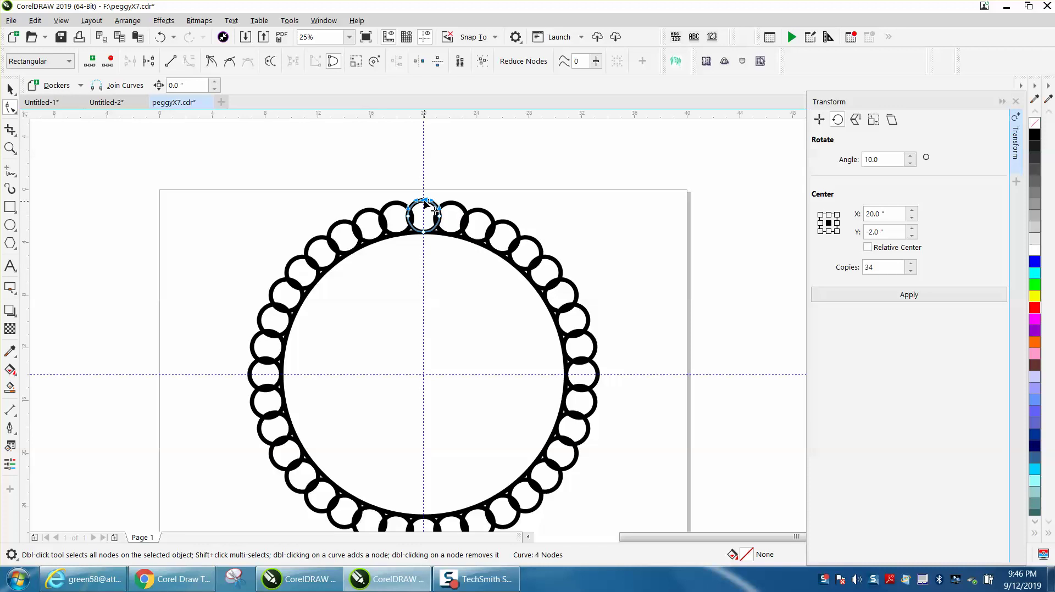
left_click_drag(425, 203, 424, 147)
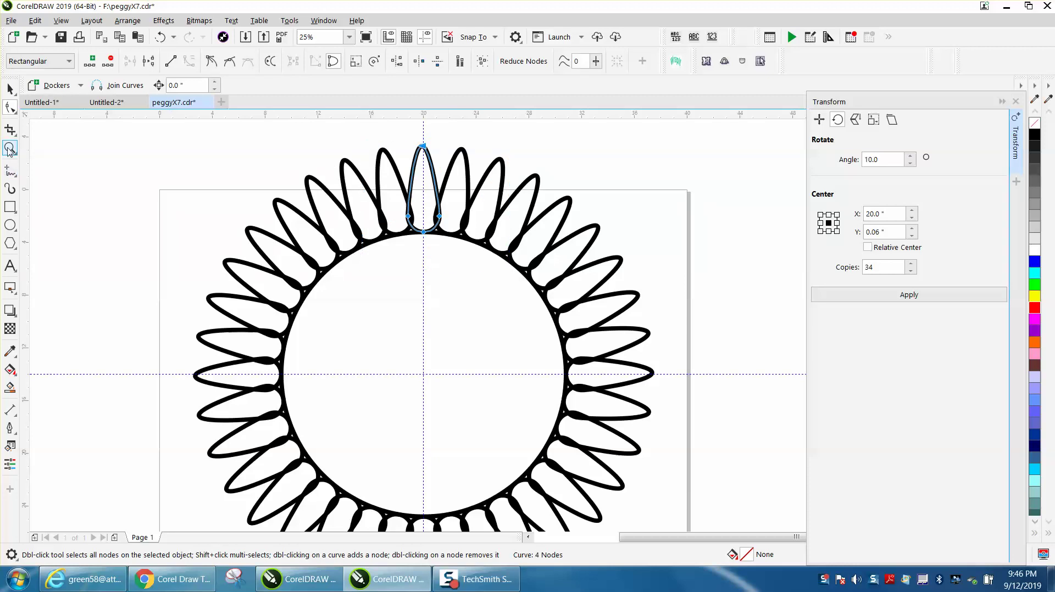
left_click(9, 149)
left_click_drag(351, 155, 565, 325)
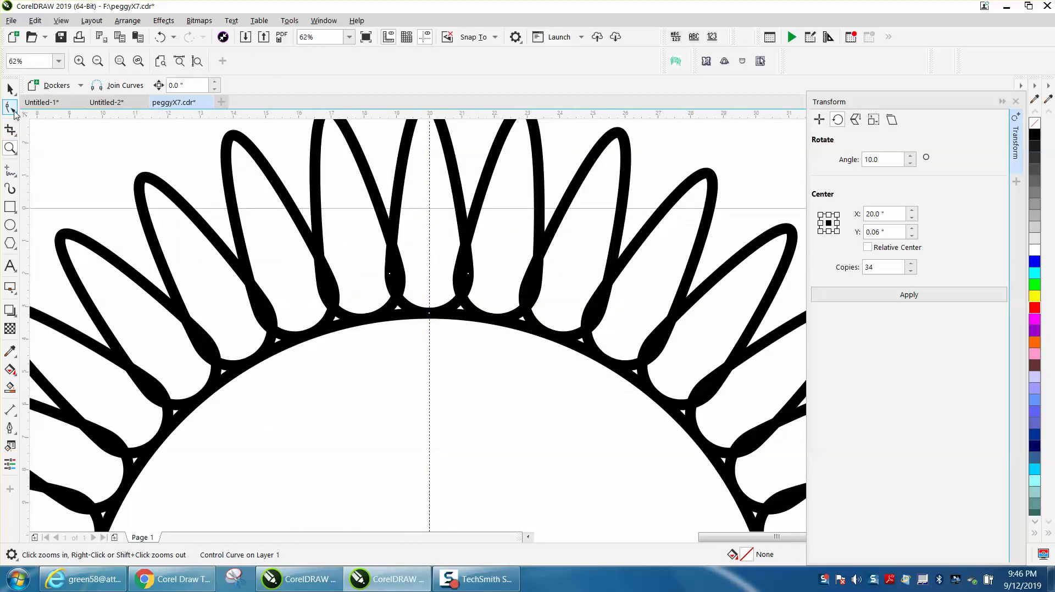
left_click(10, 107)
left_click(390, 273)
key("space")
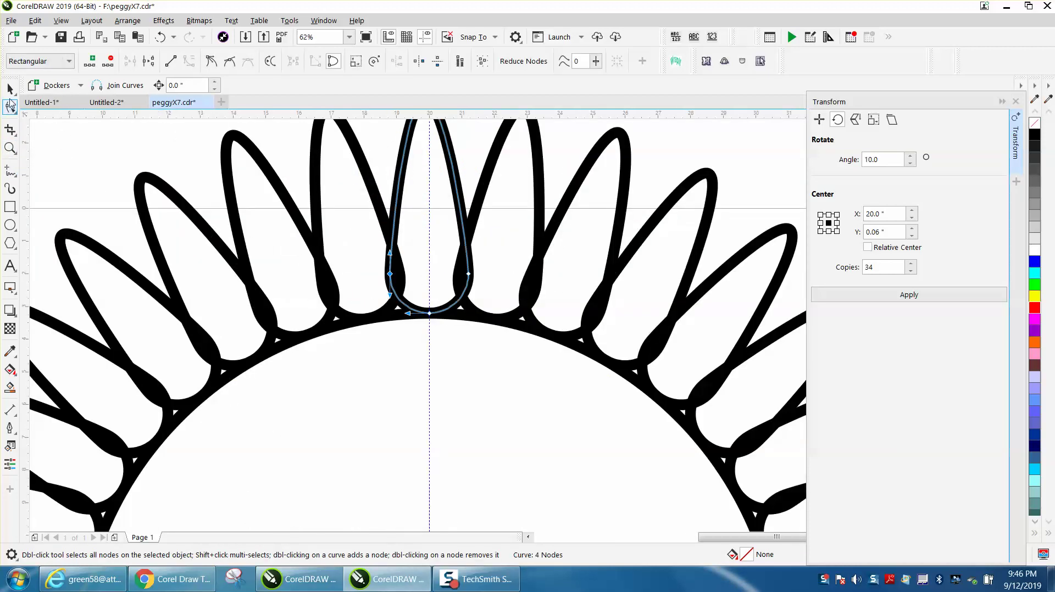
Set the nudge distance to 0.01 in and select the centre petal's left base node.
key("Escape")
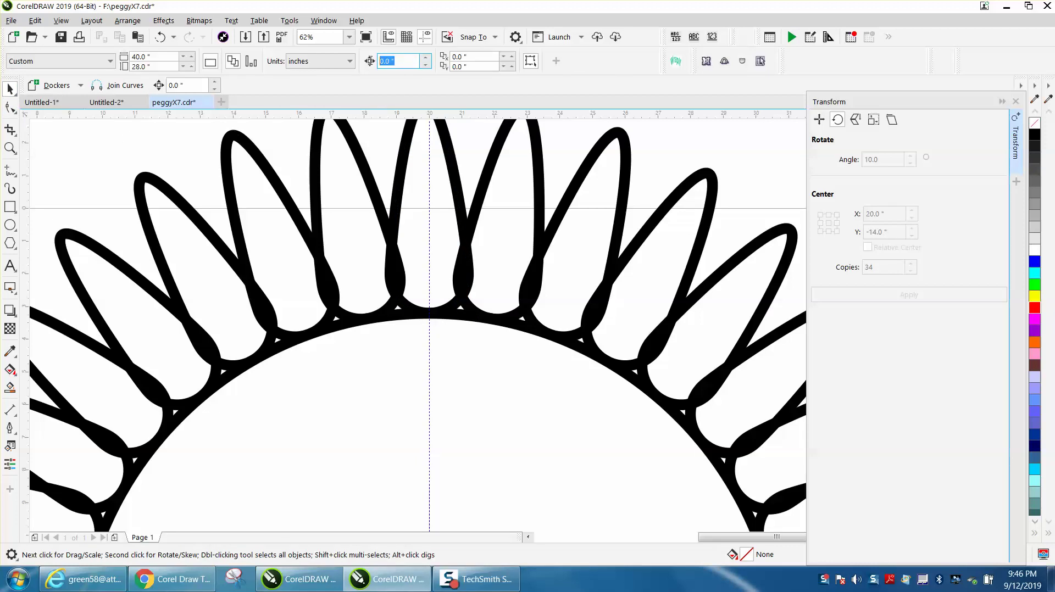
type(".005")
left_click(18, 112)
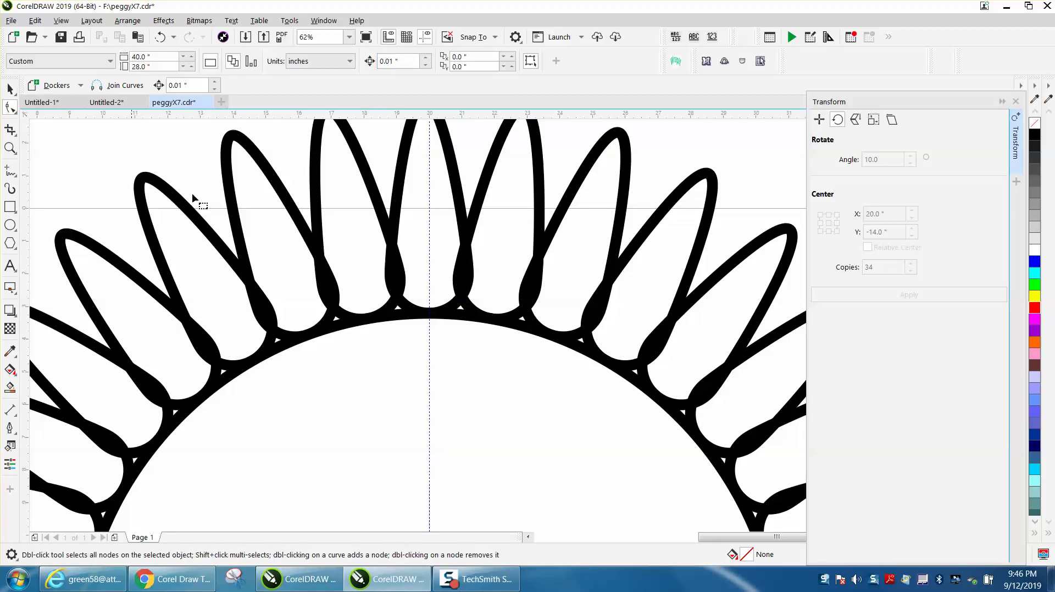
left_click(394, 258)
left_click(397, 233)
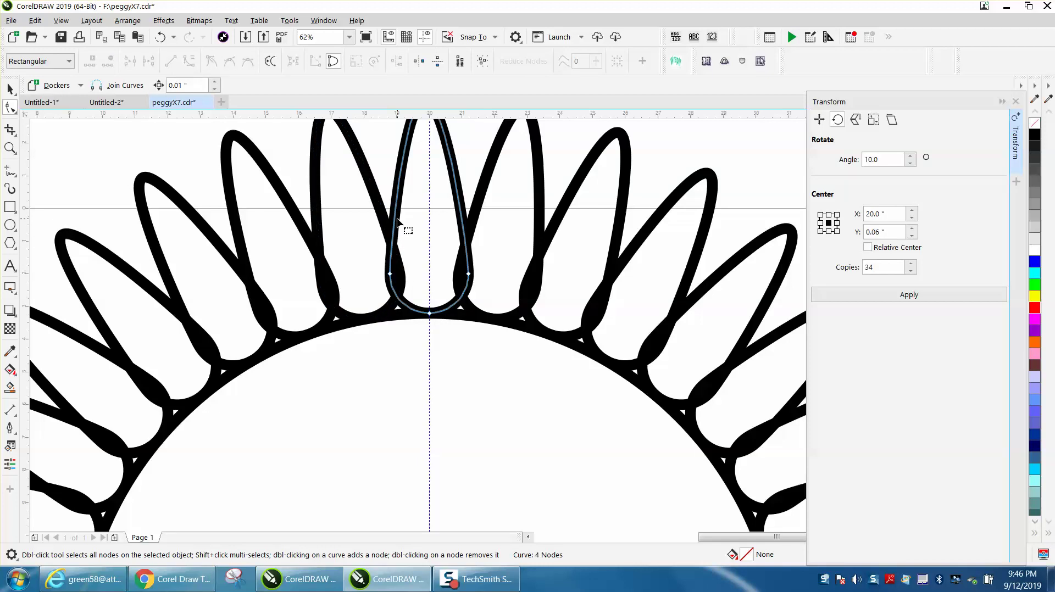
left_click(394, 274)
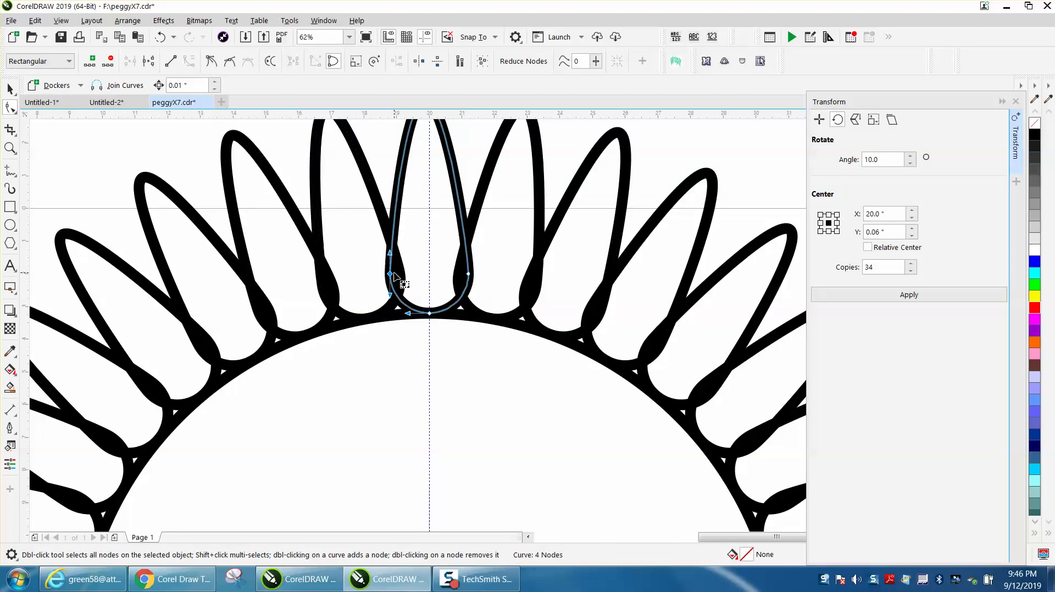
Shift the petal's left and right base nodes to give every petal a smooth, rounded base.
left_click_drag(391, 273, 397, 274)
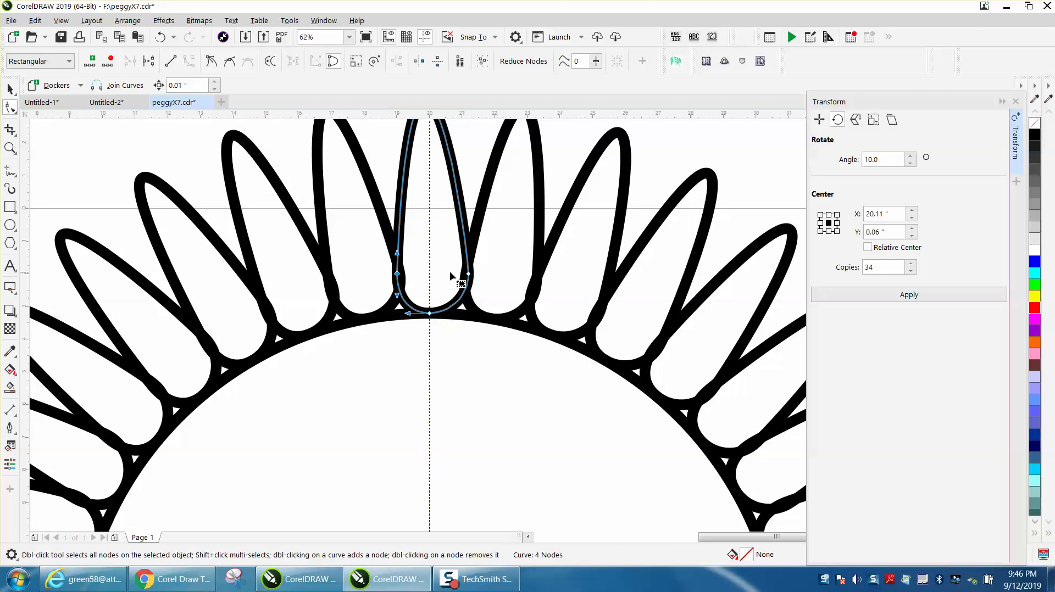
left_click_drag(468, 278, 468, 278)
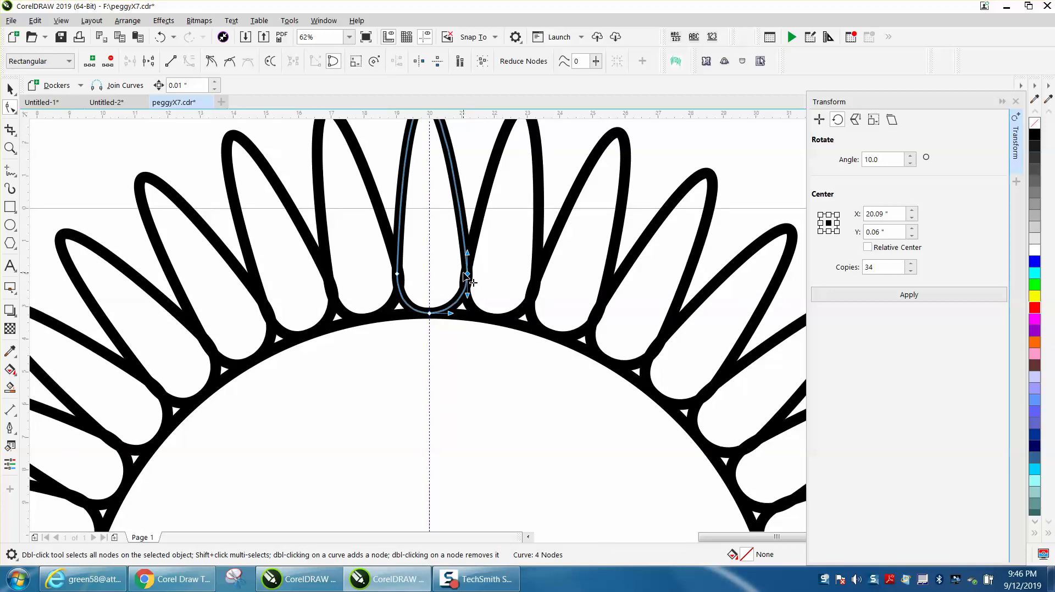
left_click_drag(466, 274, 465, 274)
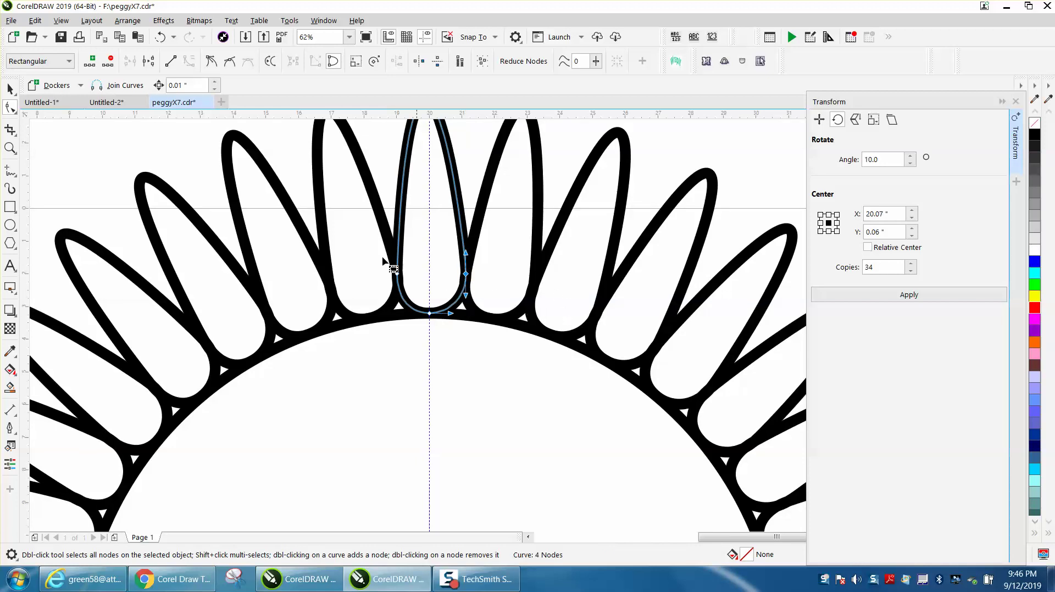
left_click(10, 89)
scroll(60, 134, "down", 2)
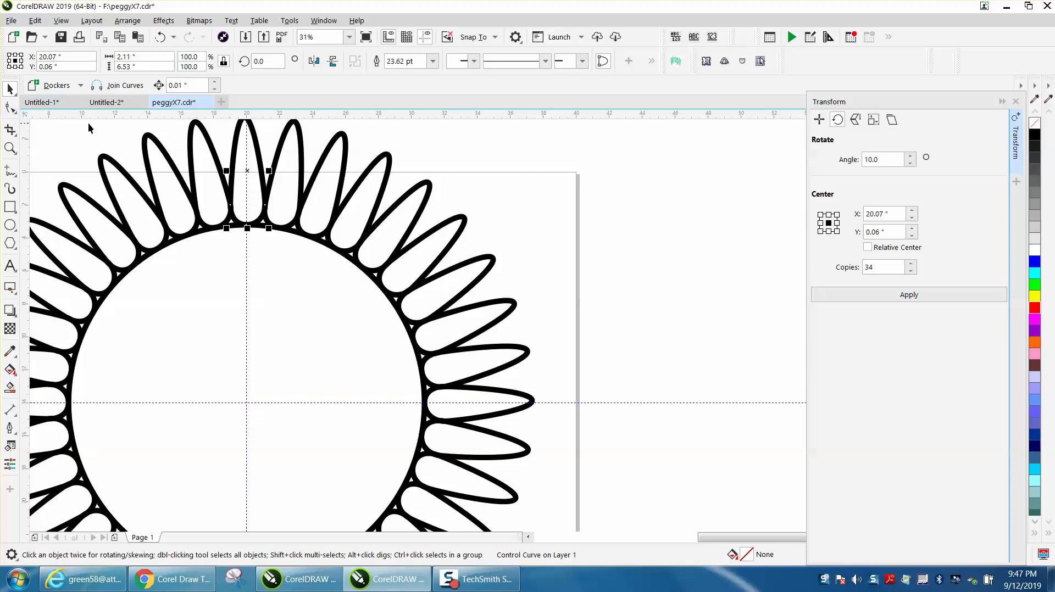
Zoom into the top petal and drag its tip node to lengthen it into a sharp point.
left_click(10, 108)
scroll(420, 219, "down", 2)
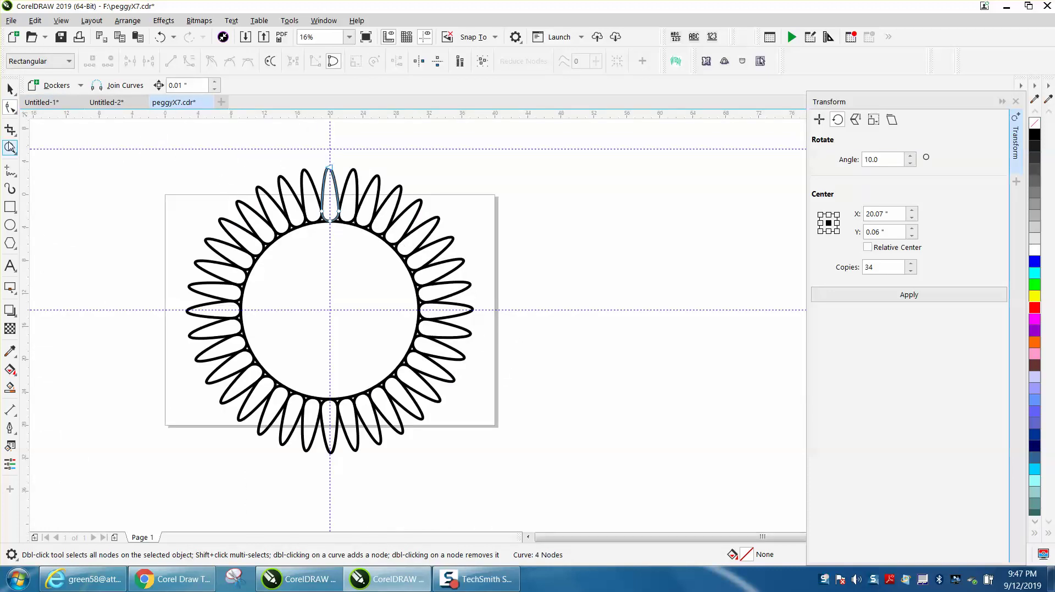
left_click(10, 147)
left_click_drag(301, 146, 465, 278)
left_click(10, 108)
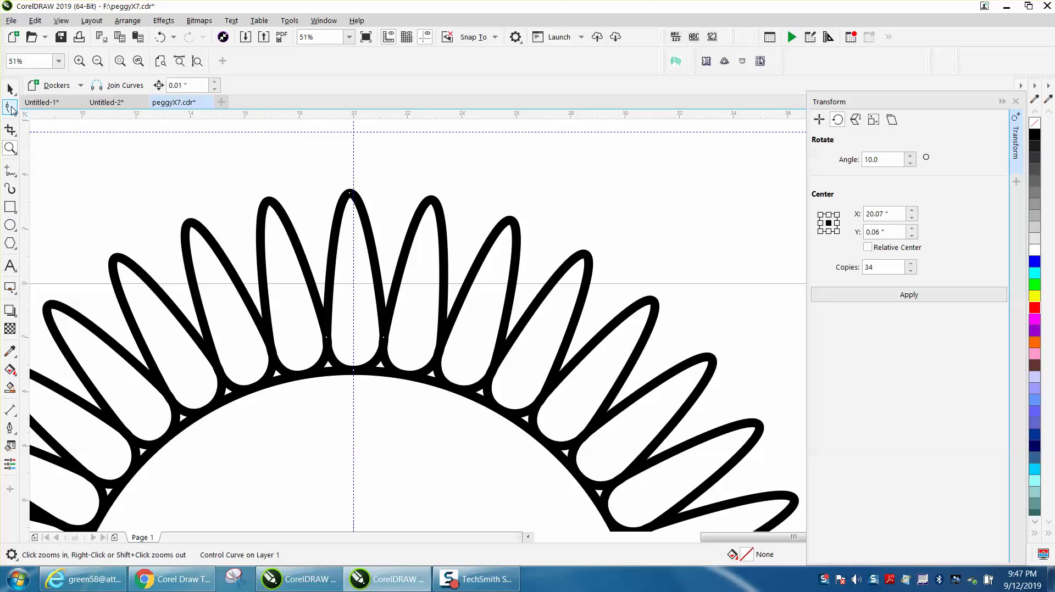
left_click(370, 197)
mouse_move(351, 192)
left_mouse_down()
mouse_move(353, 130)
mouse_move(372, 171)
mouse_move(350, 197)
left_mouse_up()
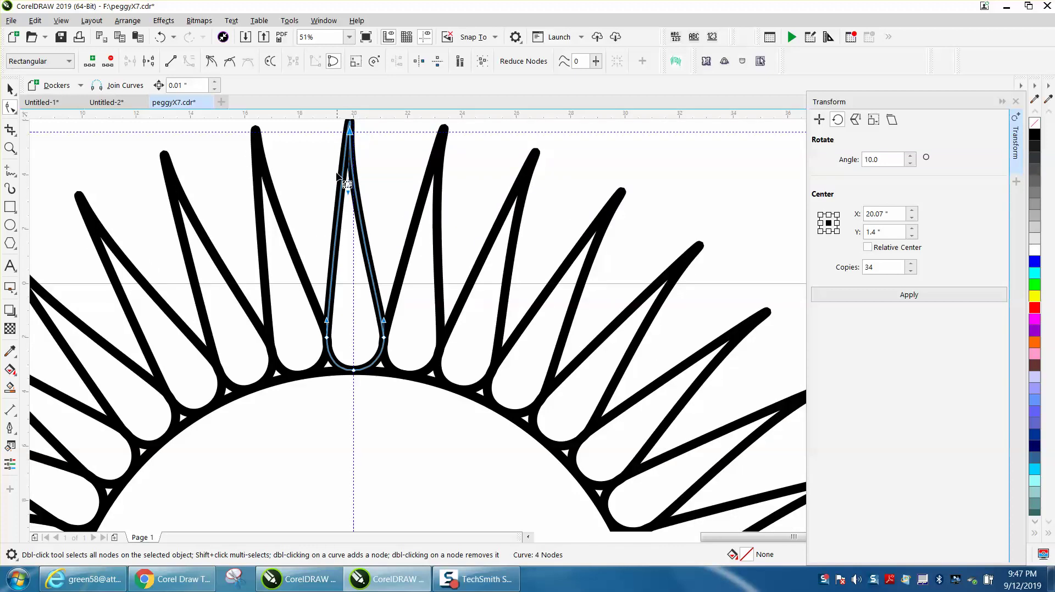
scroll(494, 211, "down", 2)
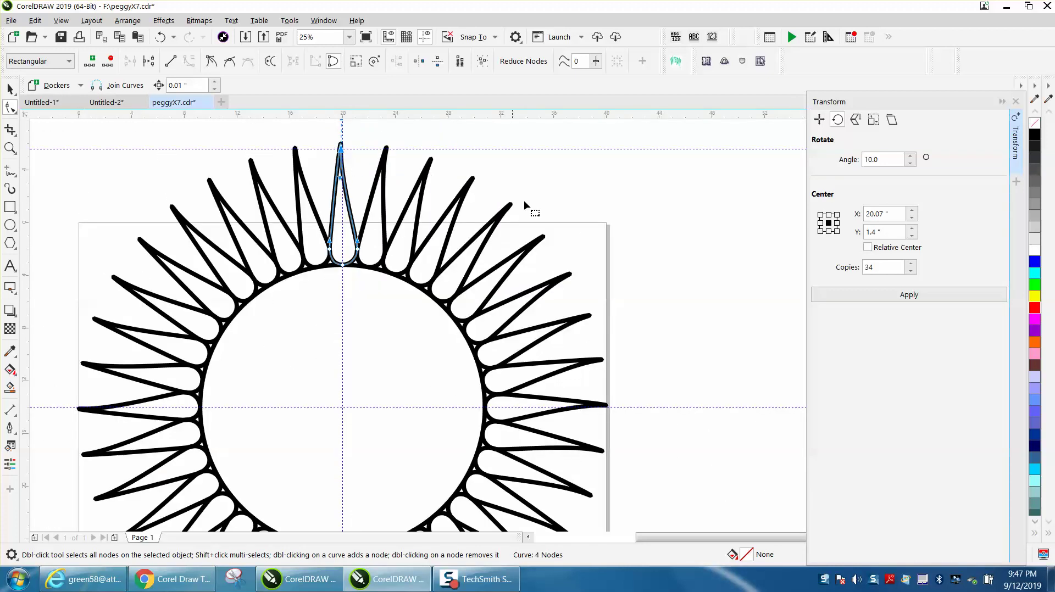
Select all 34 petals and zoom in to frame the whole sunburst.
left_click(10, 87)
left_click_drag(247, 157, 628, 430)
left_click(10, 148)
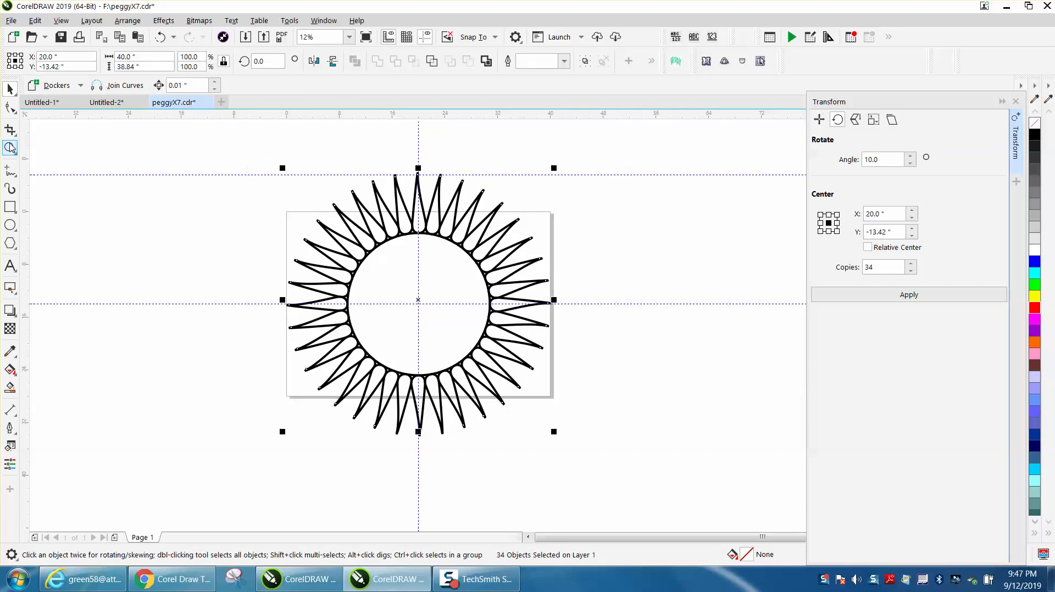
left_click_drag(259, 167, 655, 448)
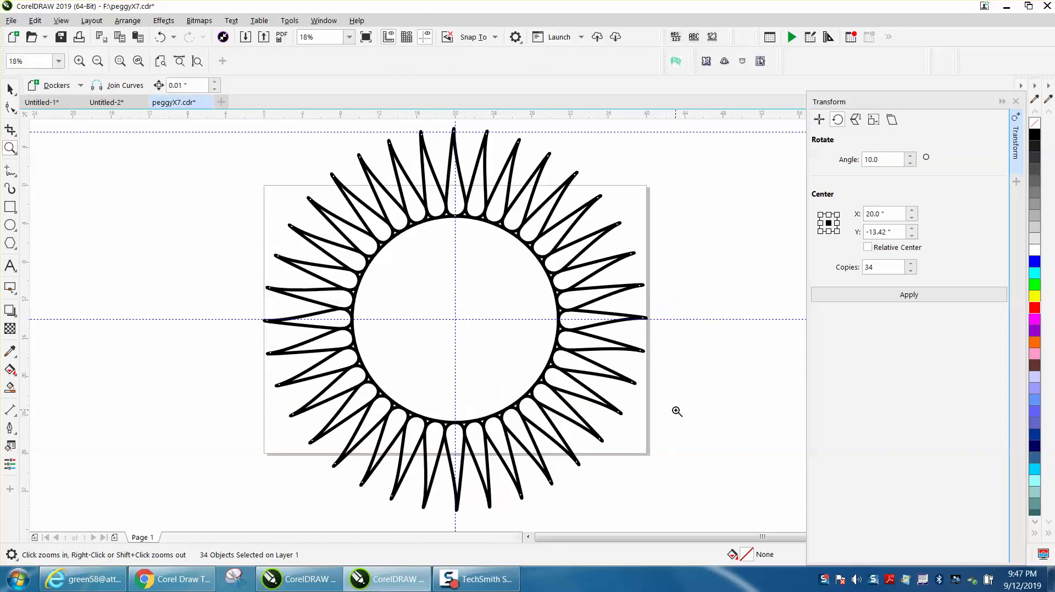